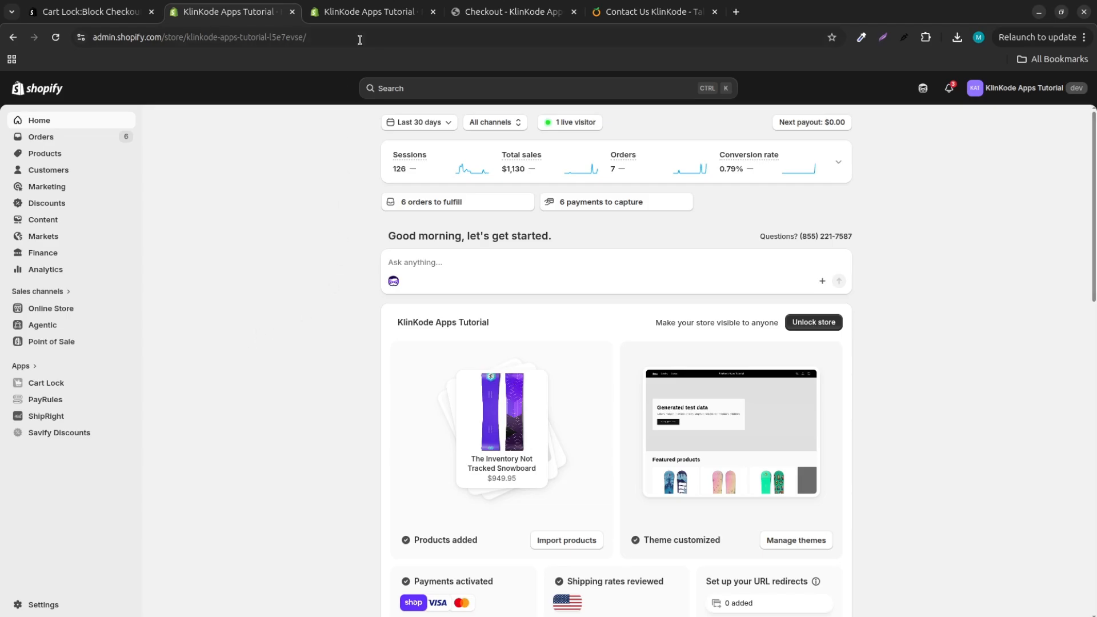
- Open the Cart Lock app from the Wooden Spin product page and start creating a new rule
click(369, 12)
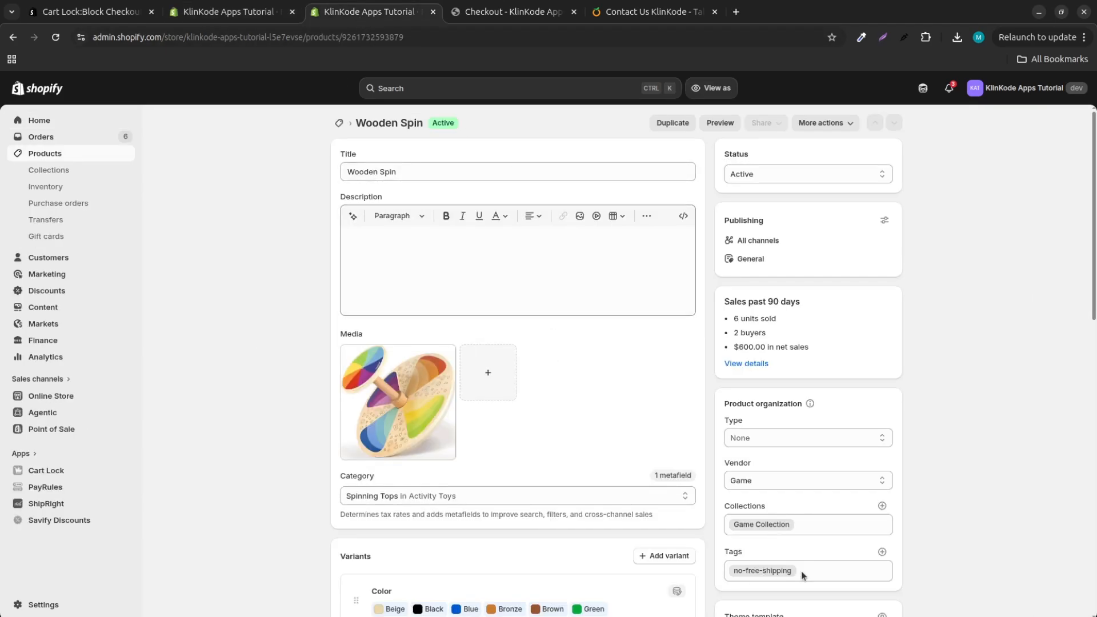
click(50, 475)
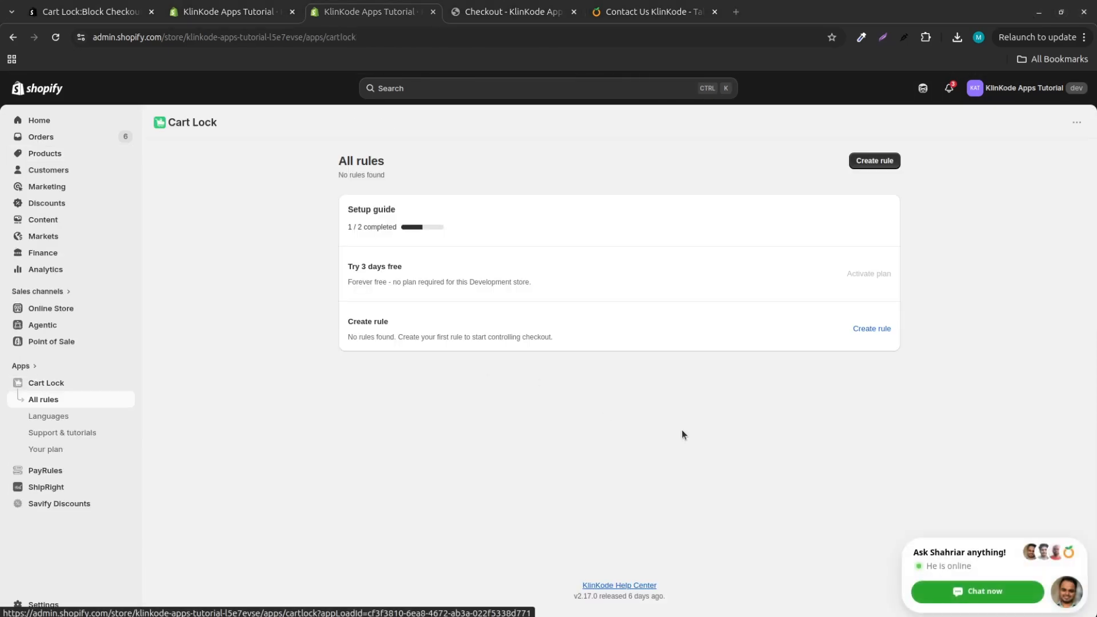
click(874, 162)
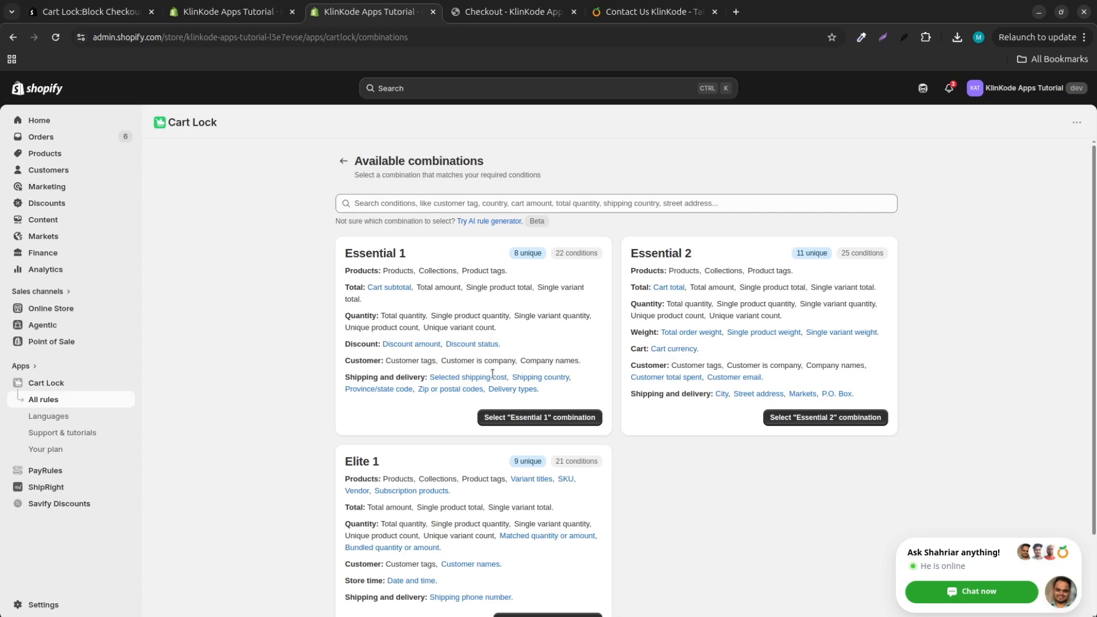
click(380, 201)
scroll(421, 369, down, 8)
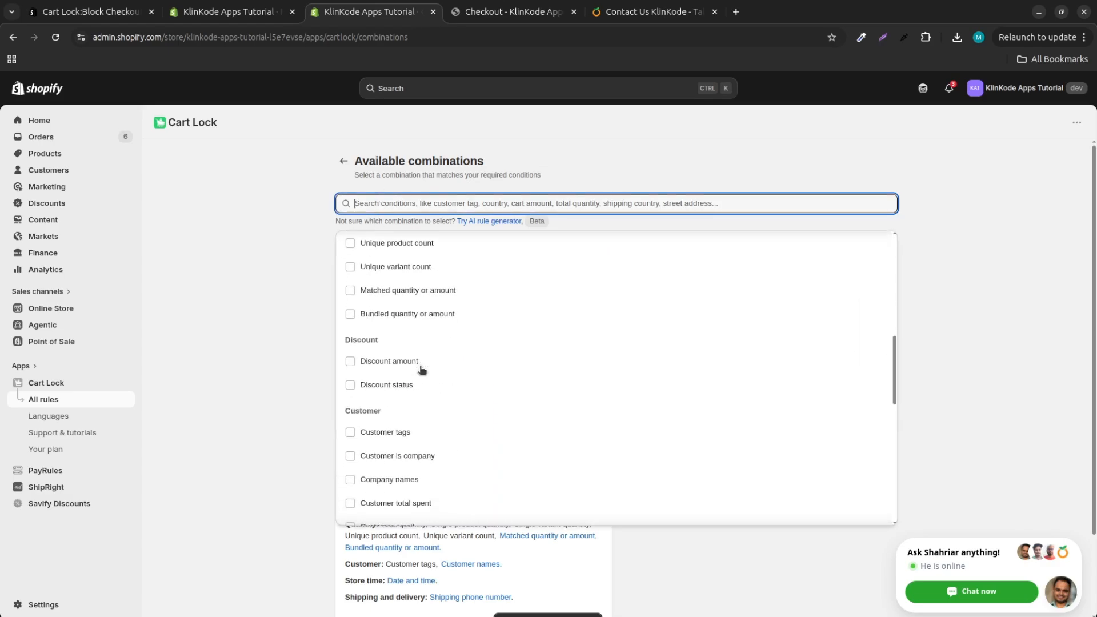
scroll(420, 367, up, 5)
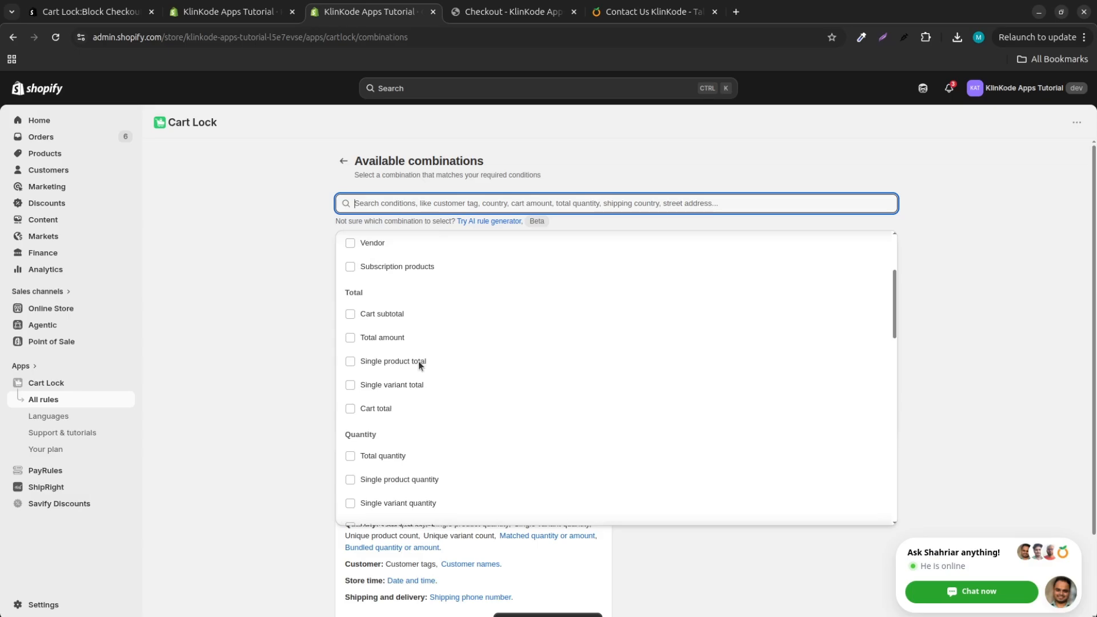
click(286, 352)
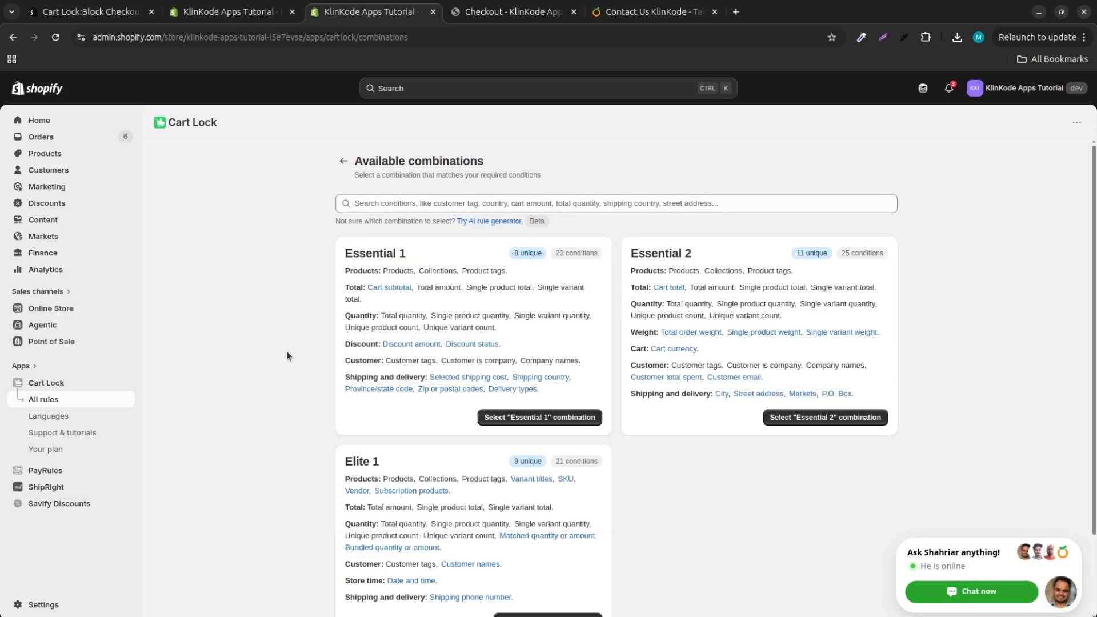
- Search the available combinations for "Single variant quantity" and select that condition
click(376, 202)
text(Singl)
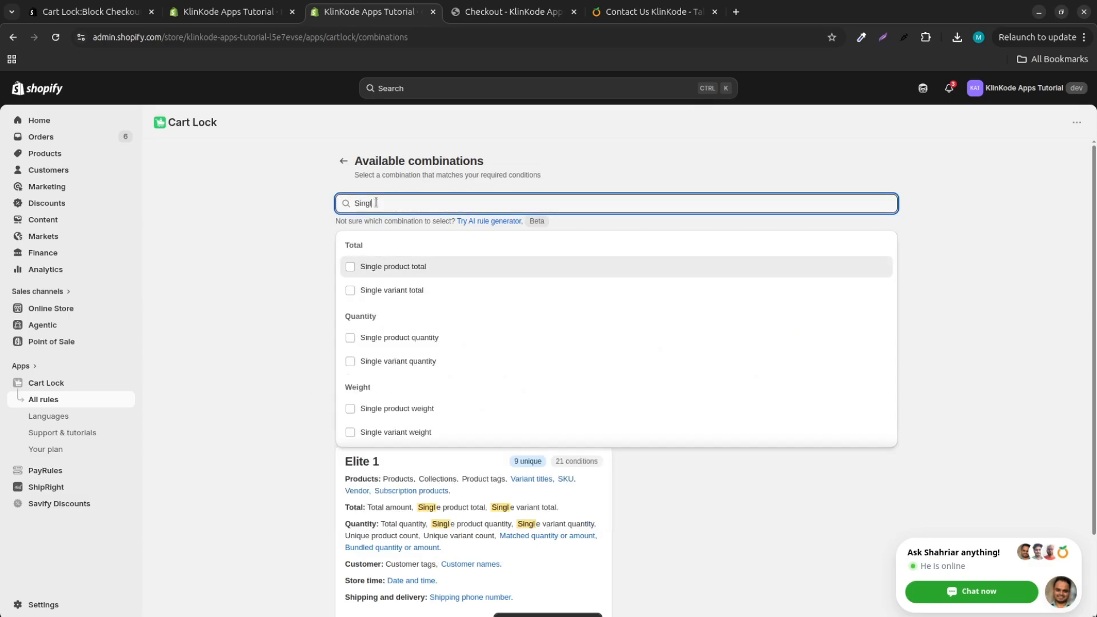
text(e variant)
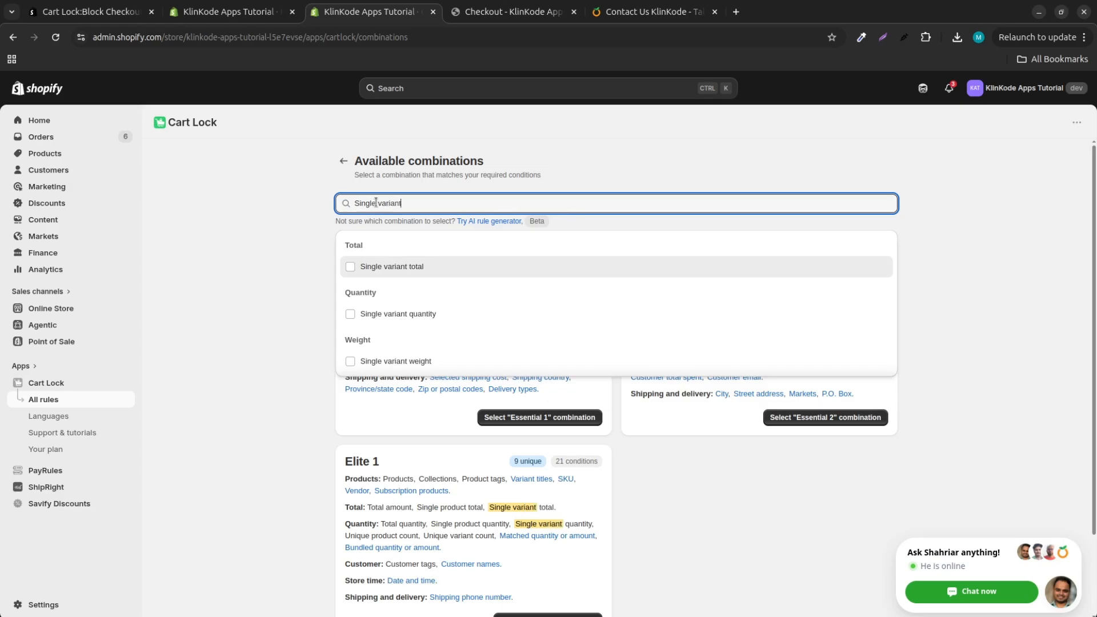
text( qu)
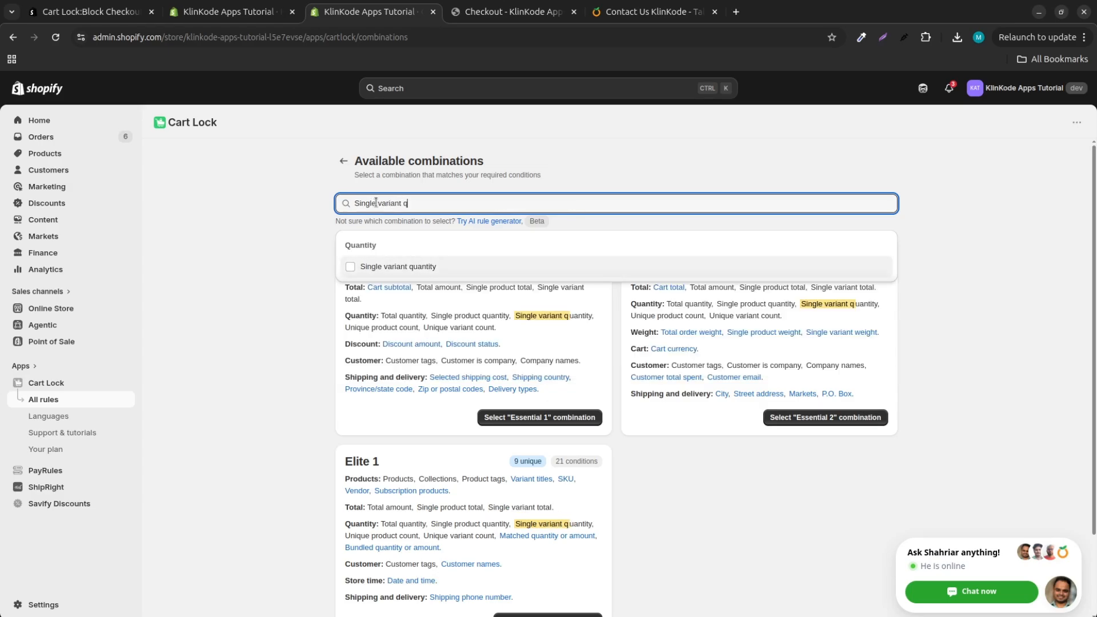
click(373, 272)
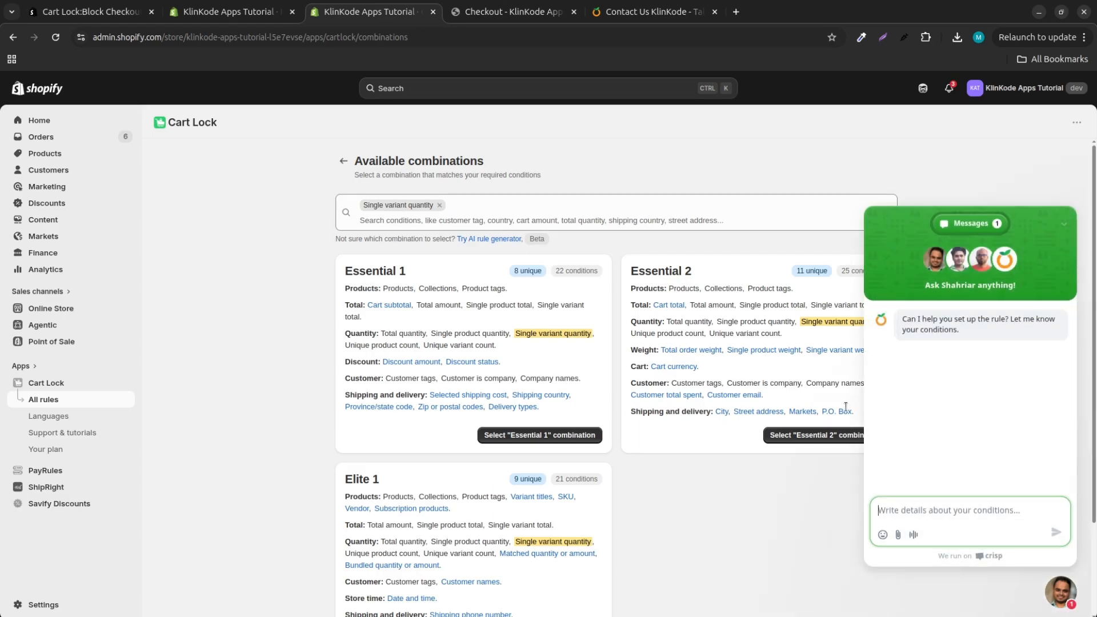
- Minimize the support chat and choose the Essential 1 combination for the new rule
click(1064, 224)
click(1050, 244)
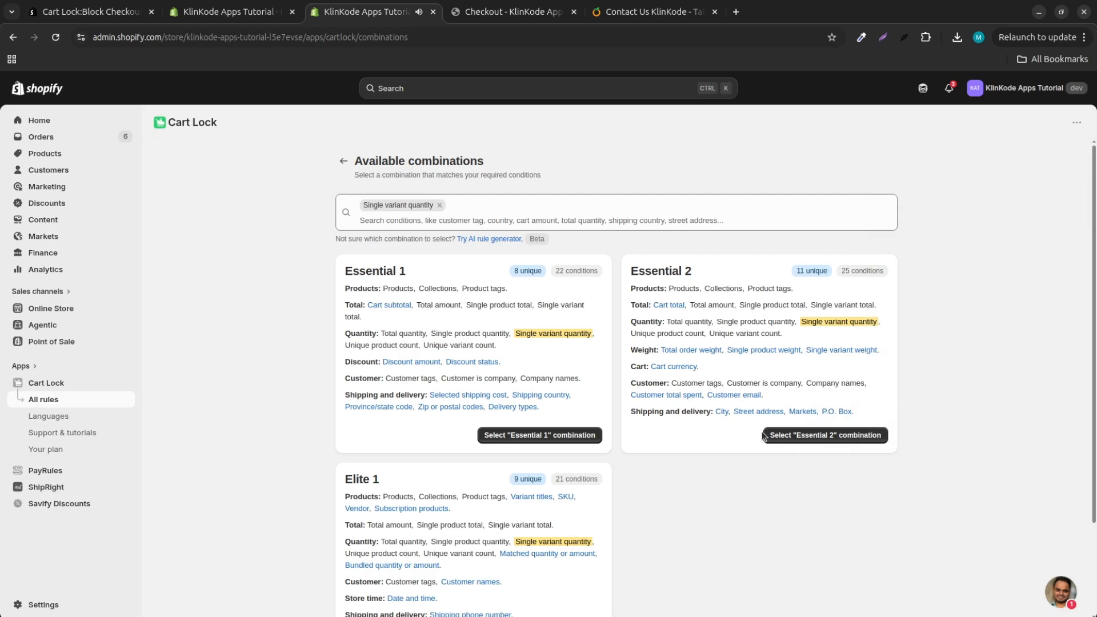
scroll(570, 379, down, 2)
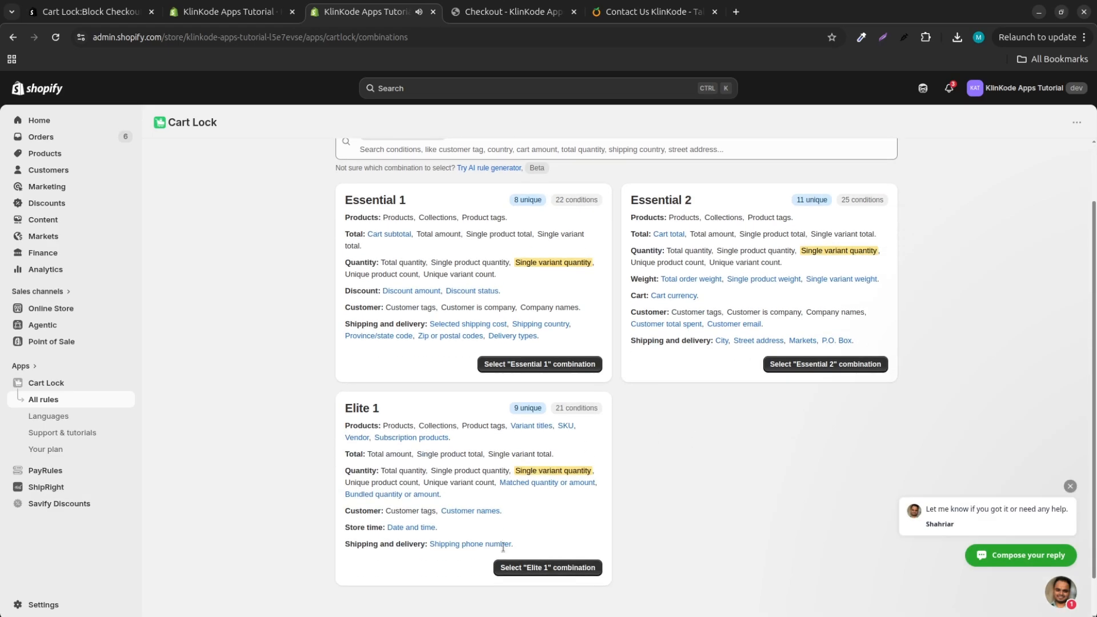
click(558, 365)
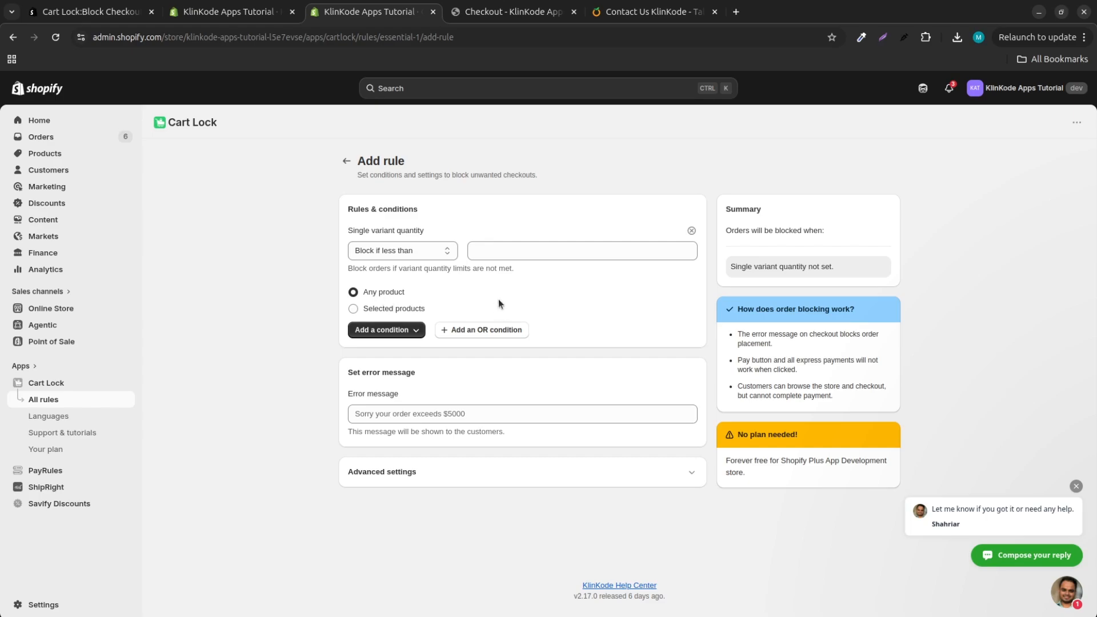
- Try restricting the rule to selected products by products, product tags and collections, and revert it to any product
click(415, 310)
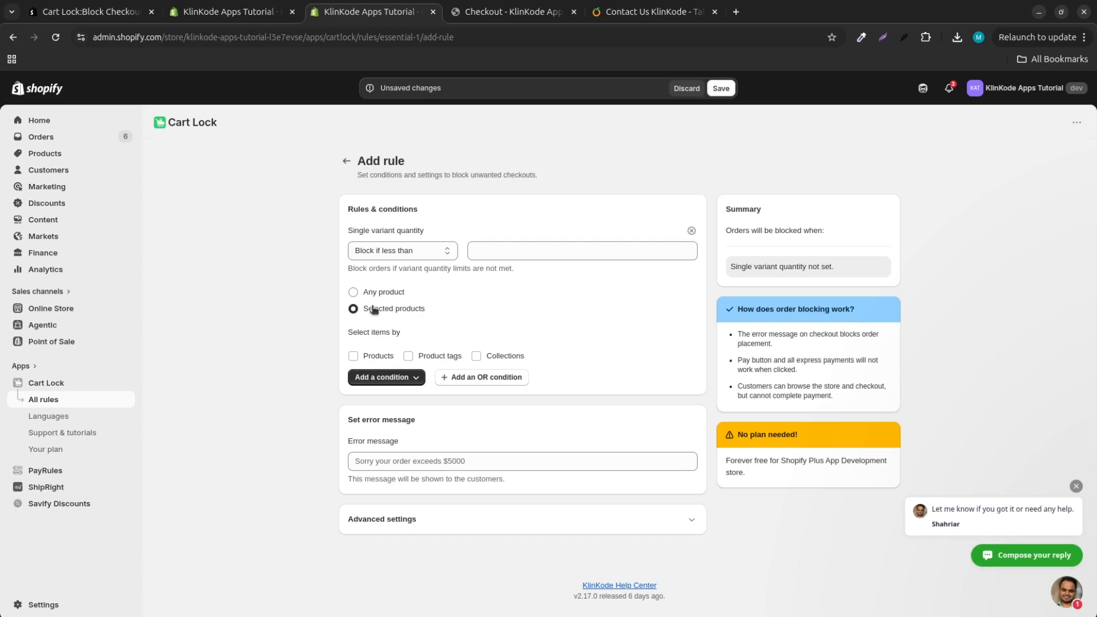
click(353, 357)
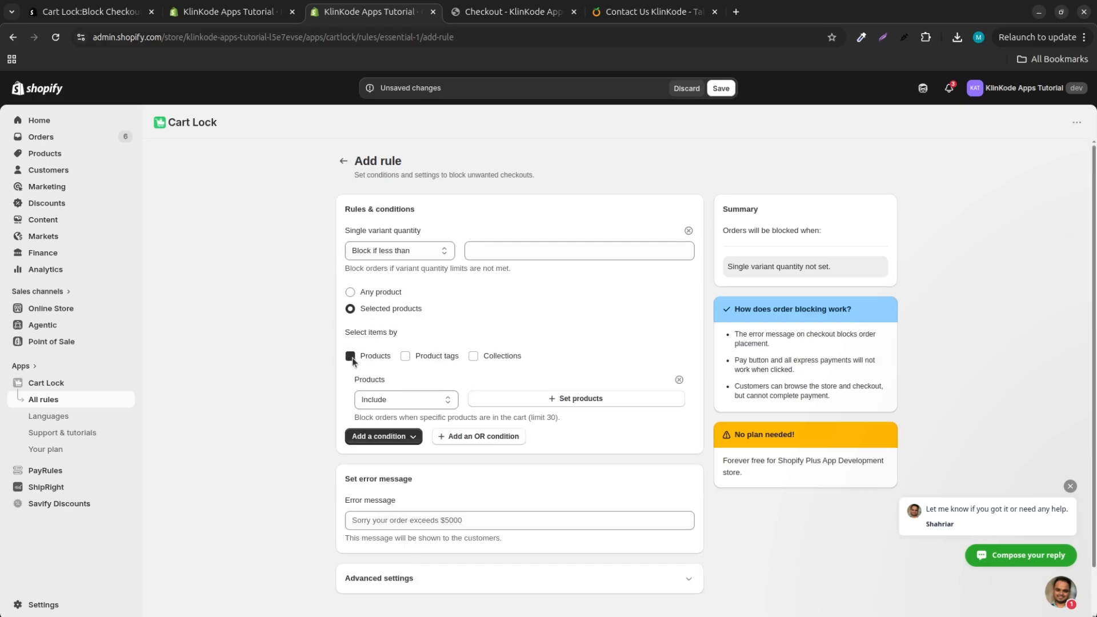
click(406, 357)
click(474, 356)
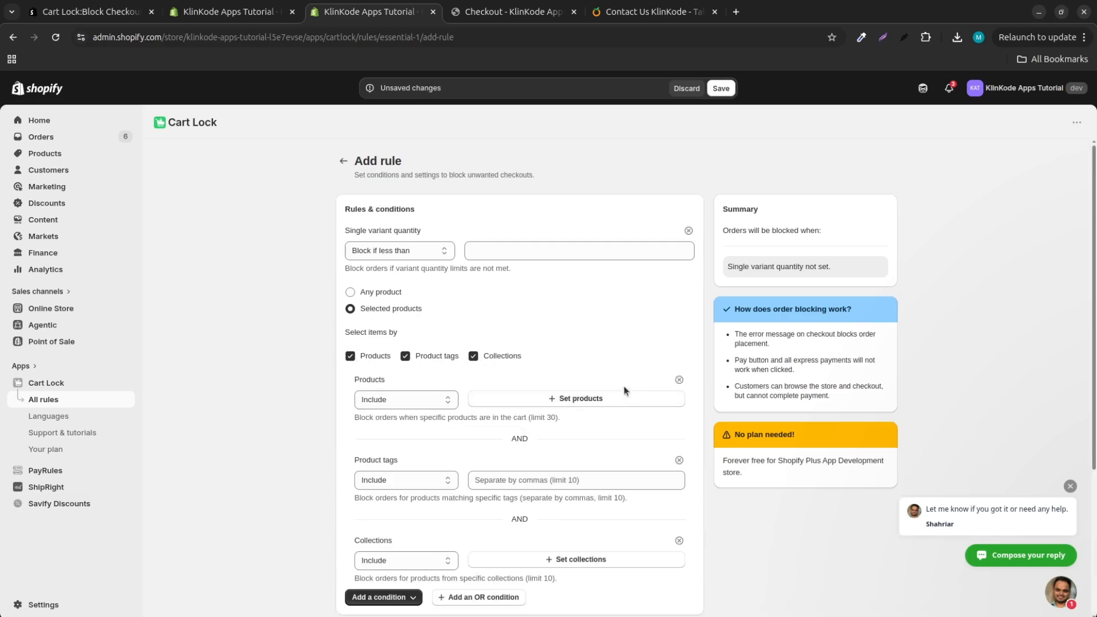
click(679, 381)
click(679, 381)
click(679, 381)
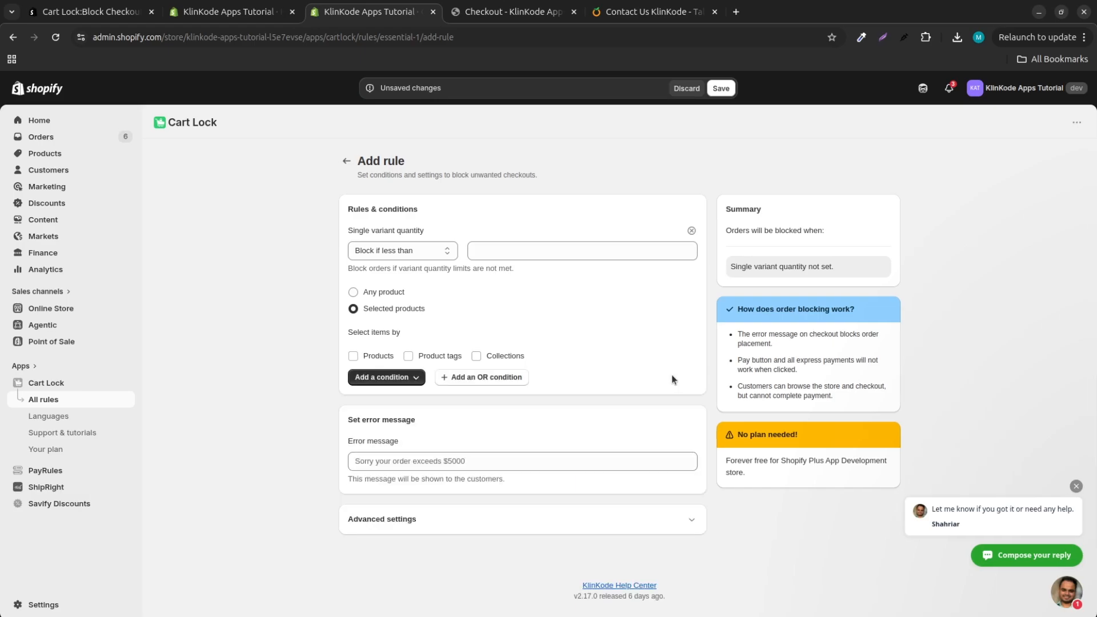
click(383, 294)
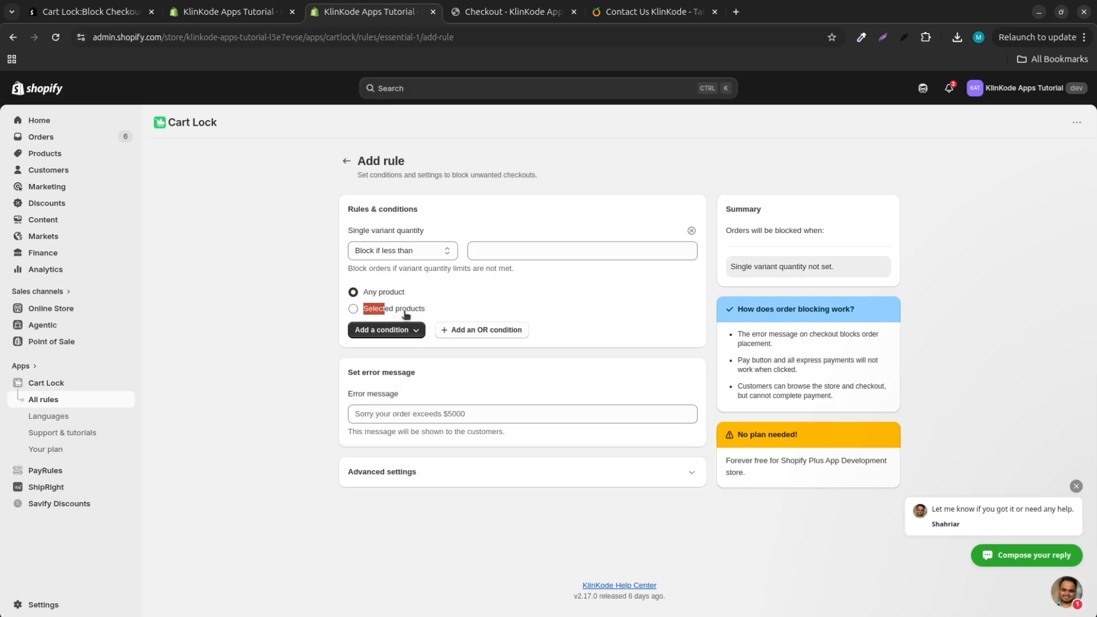
- Restrict the rule to selected products that include the product tag no-free-shipping
click(394, 309)
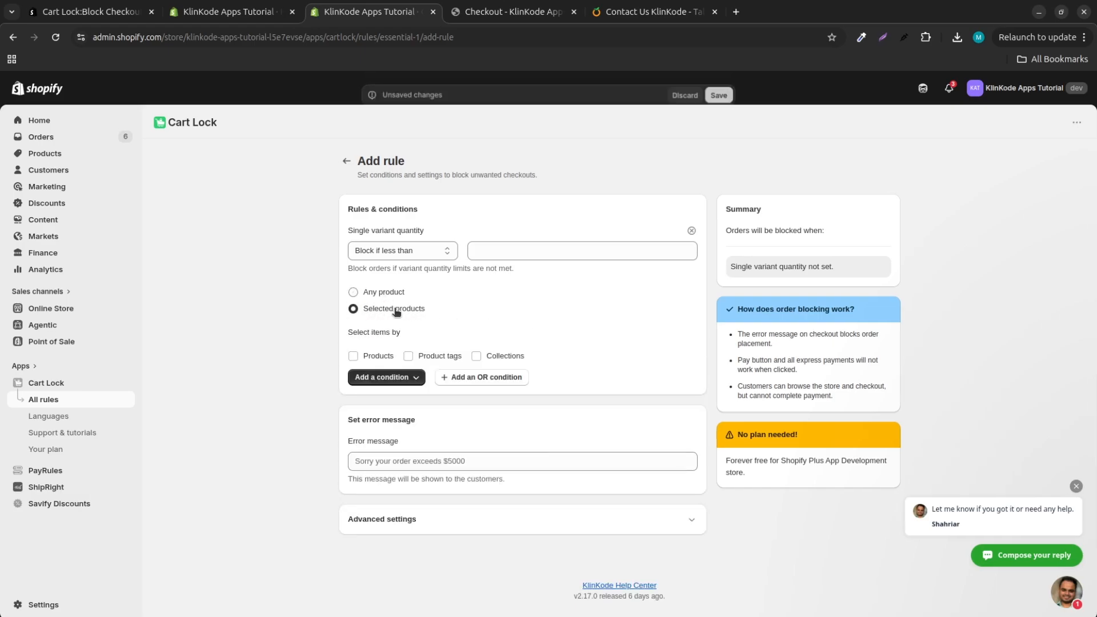
click(407, 356)
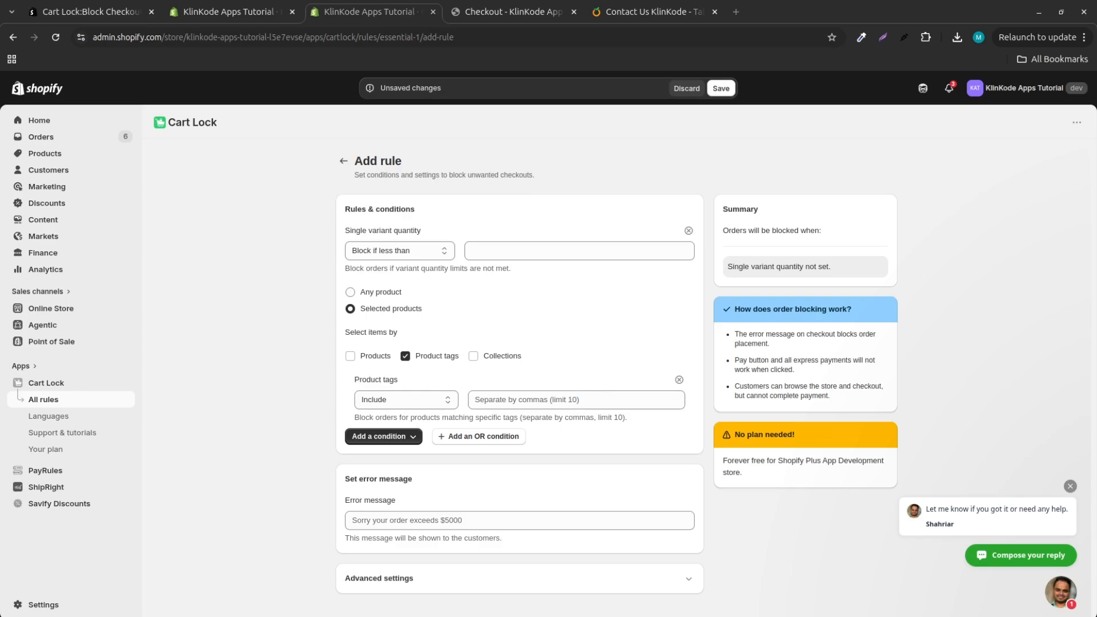
scroll(448, 326, down, 2)
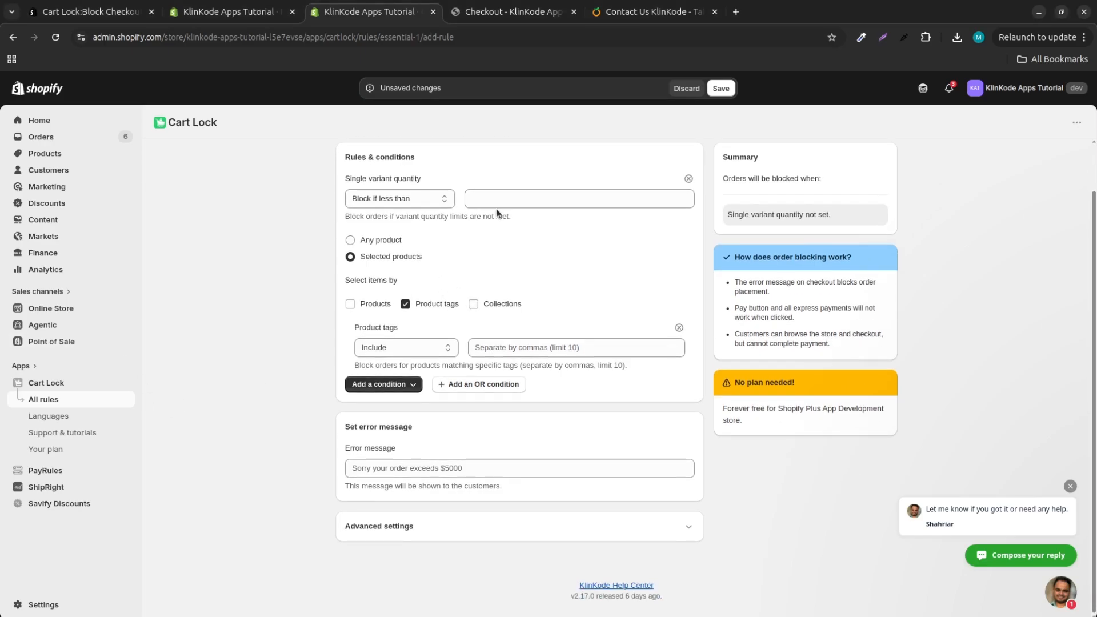
click(509, 348)
text(no-free-shipping)
click(293, 372)
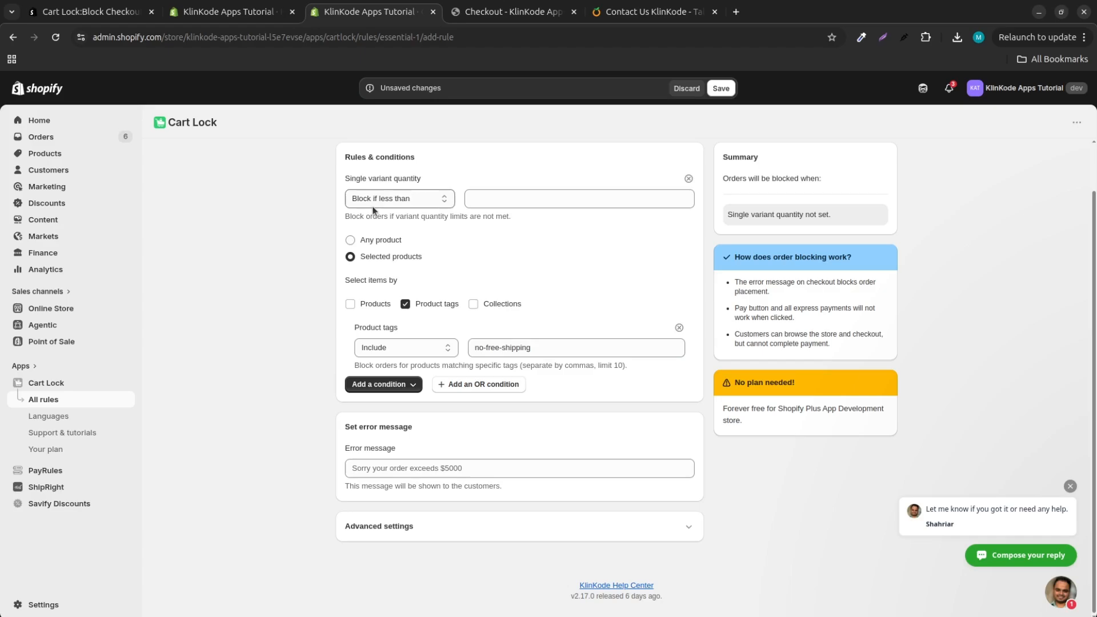
- Set the single variant quantity condition to block if more than 3
click(438, 199)
click(382, 208)
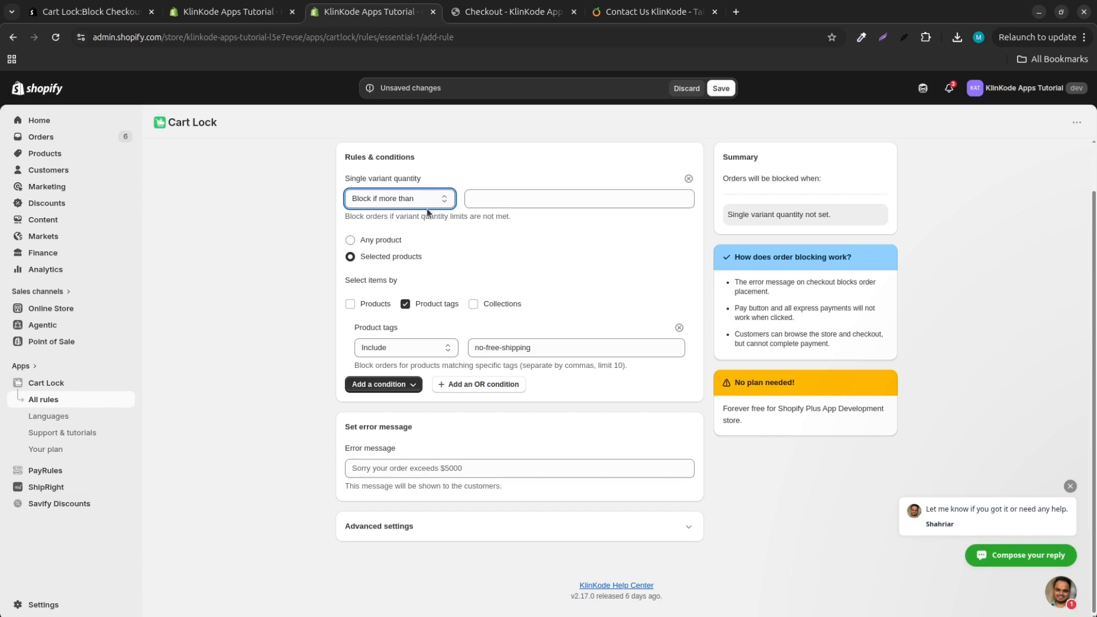
scroll(435, 231, up, 1)
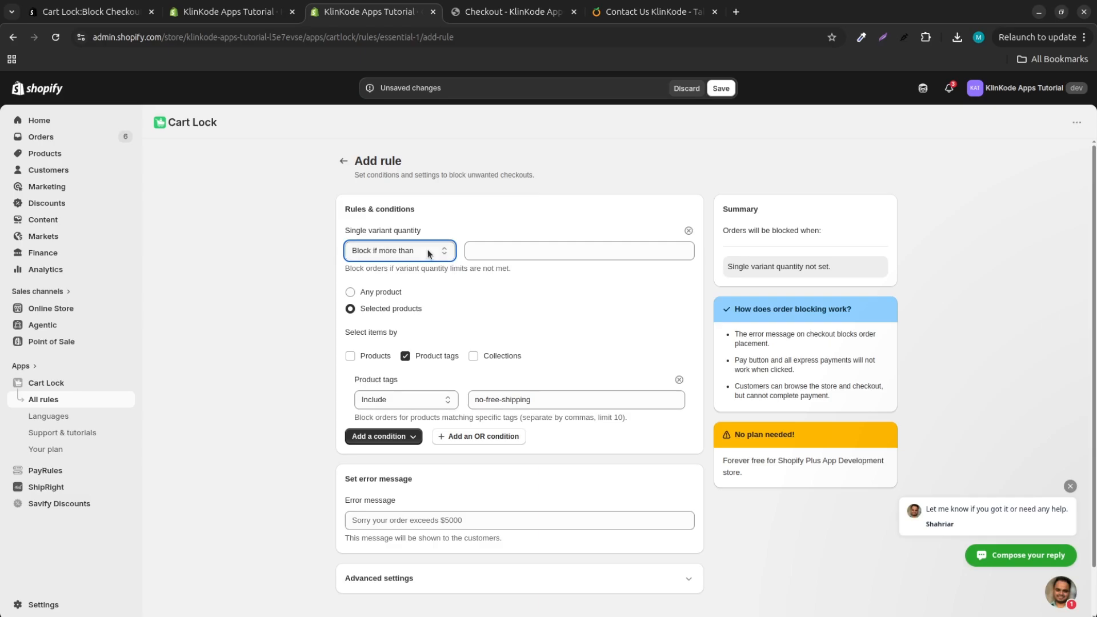
key(Tab)
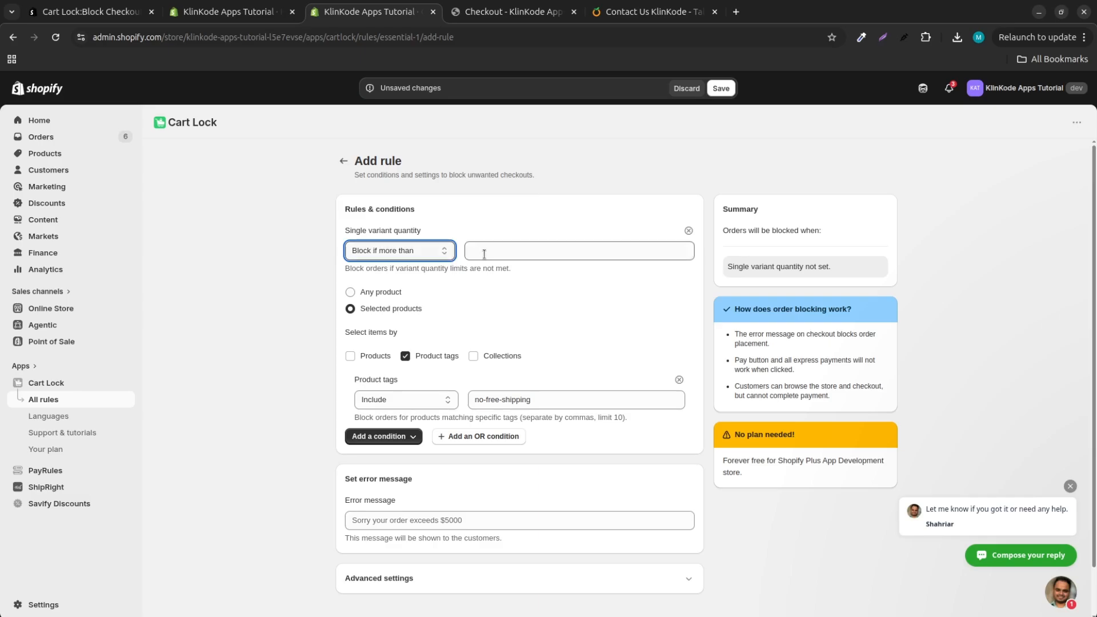
text(3)
click(334, 312)
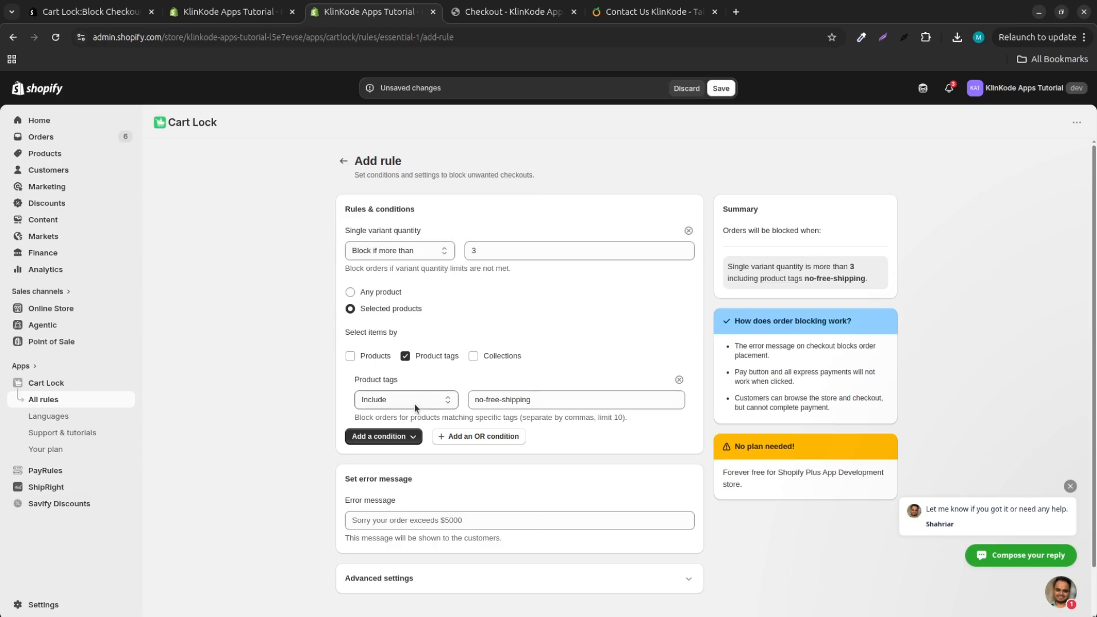
click(388, 437)
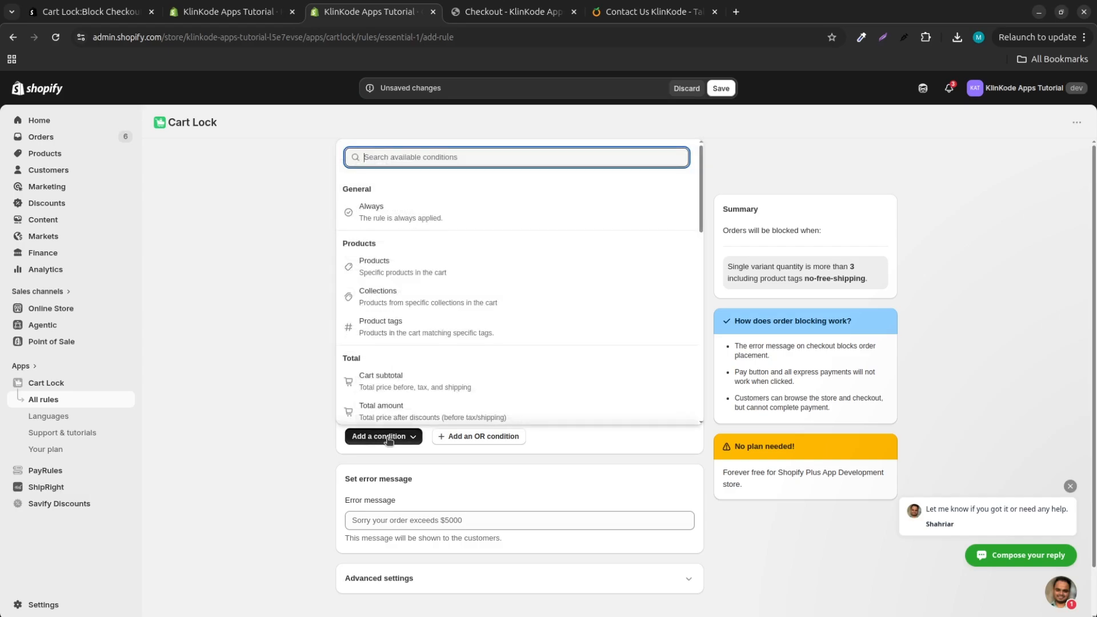
scroll(392, 313, down, 10)
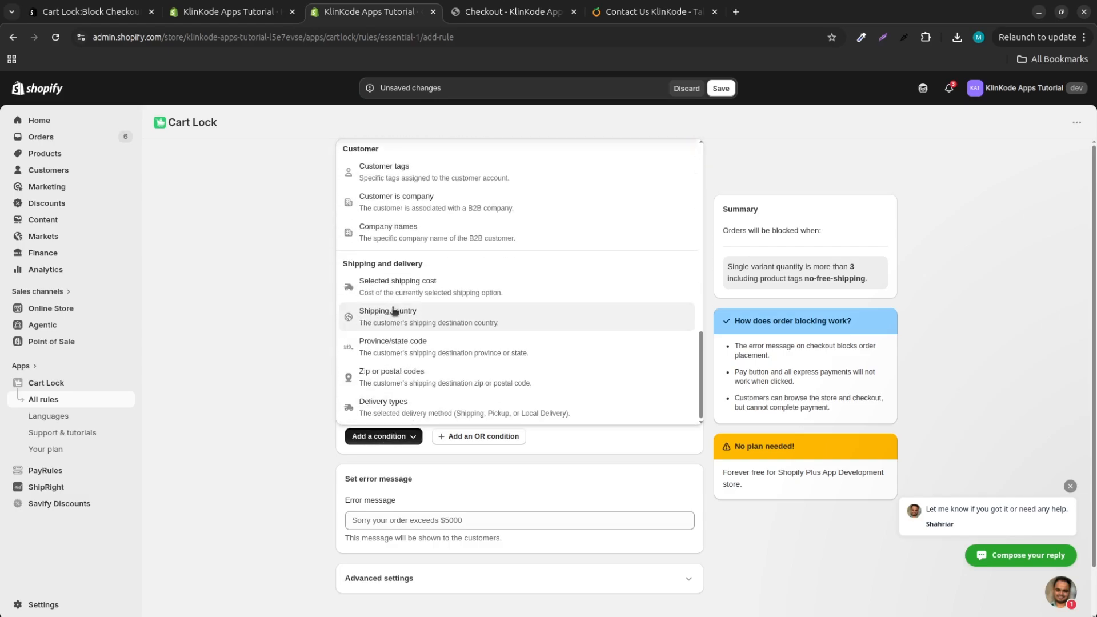
scroll(394, 313, up, 8)
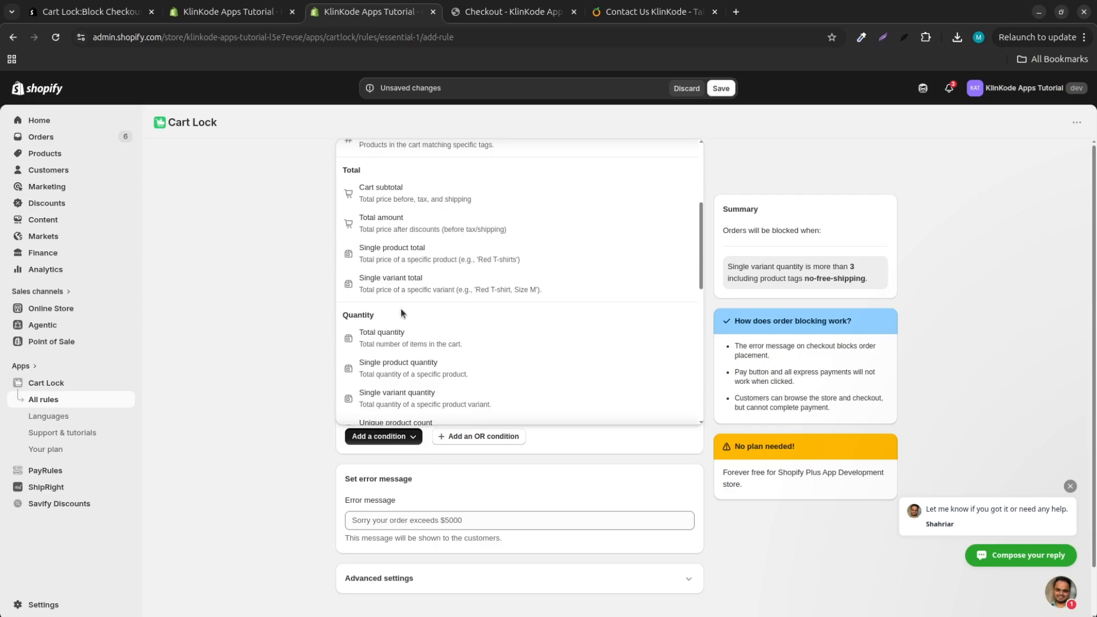
scroll(400, 308, up, 4)
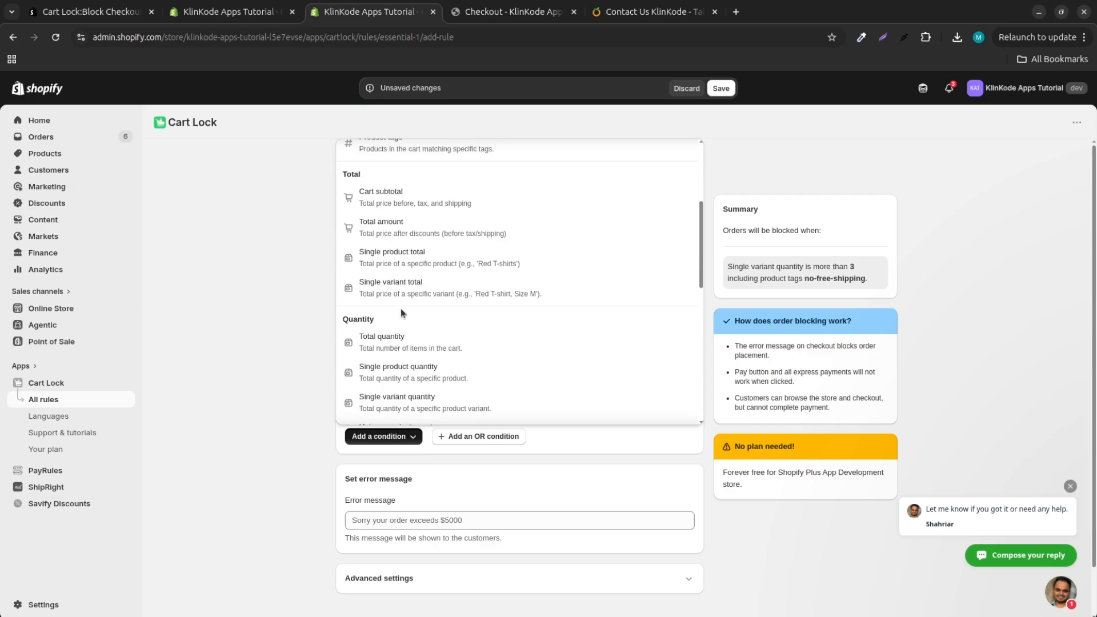
click(318, 307)
- Set the rule's error message to "Sorry! Maximum Single variant order quantity is 3."
scroll(317, 304, down, 1)
click(390, 473)
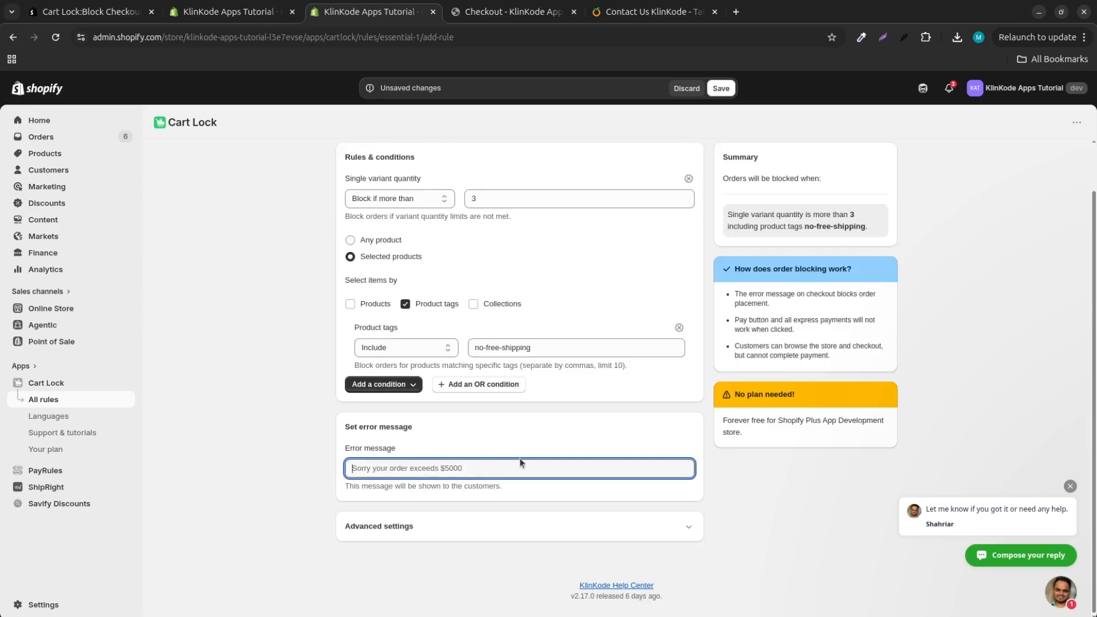
key(alt+Tab)
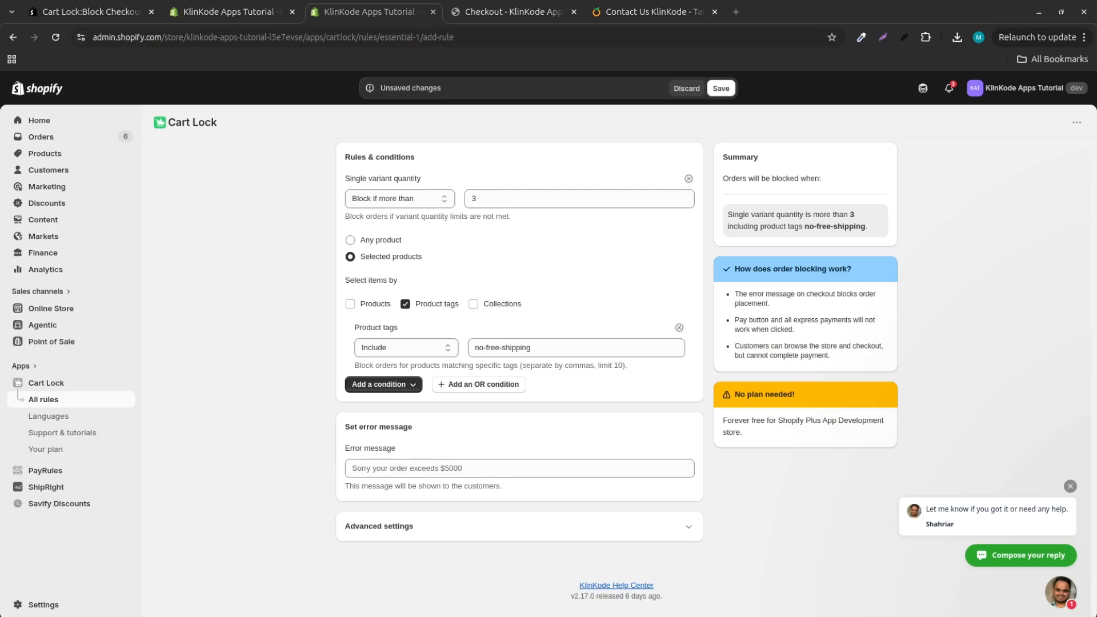
key(alt+Tab)
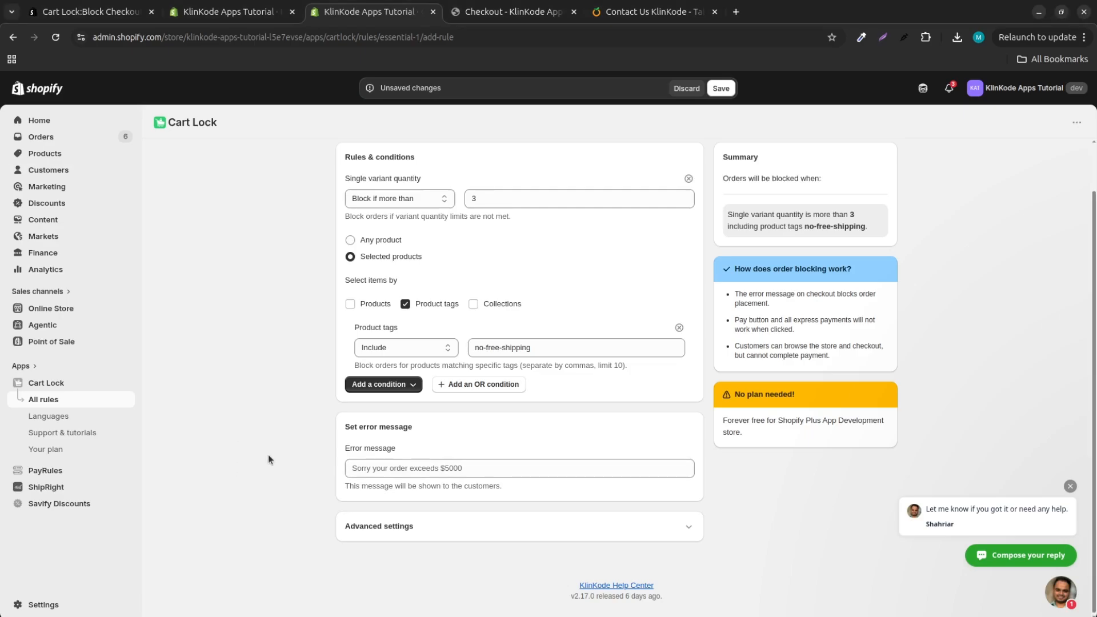
click(364, 467)
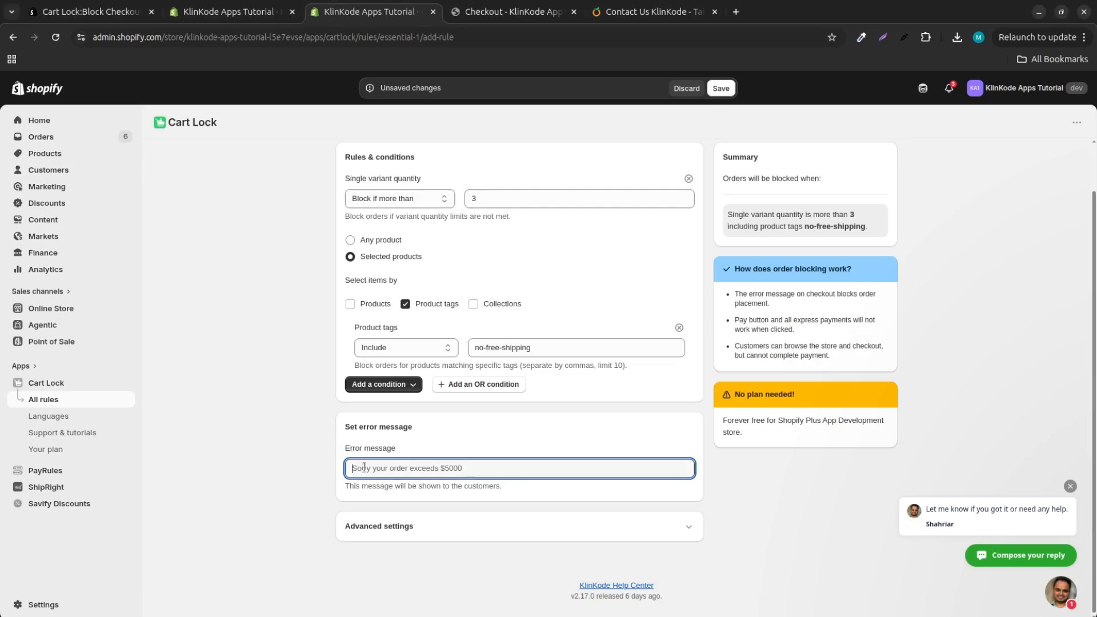
text(Sorry!  Maximum Single variant order quantity is 3.)
click(310, 527)
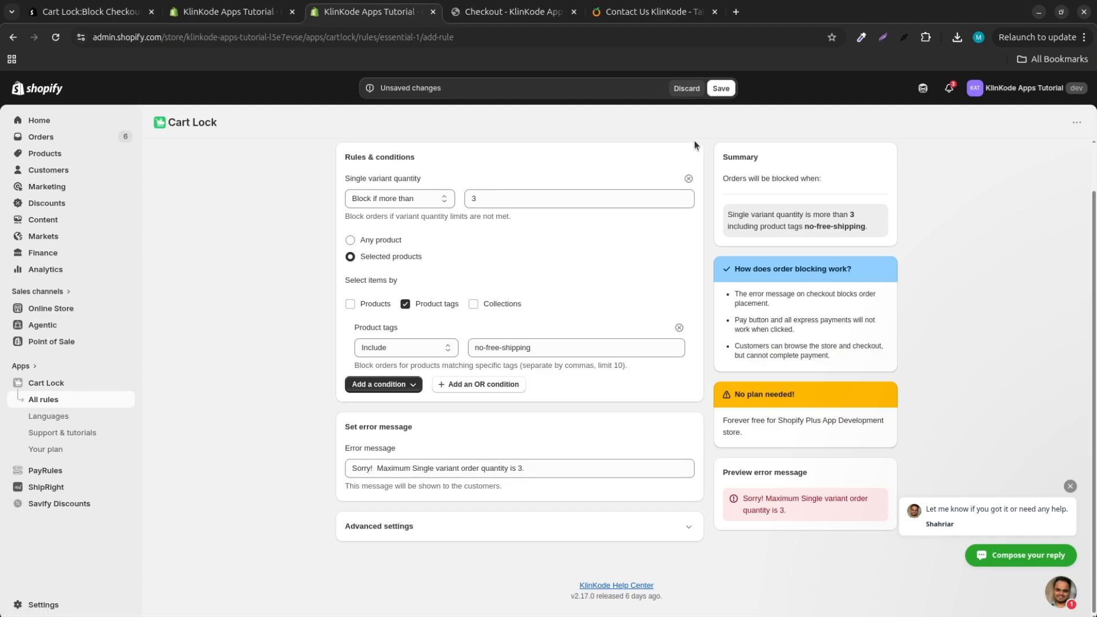
- Save the rule and test it by trying to complete the existing order in the store's checkout
click(721, 88)
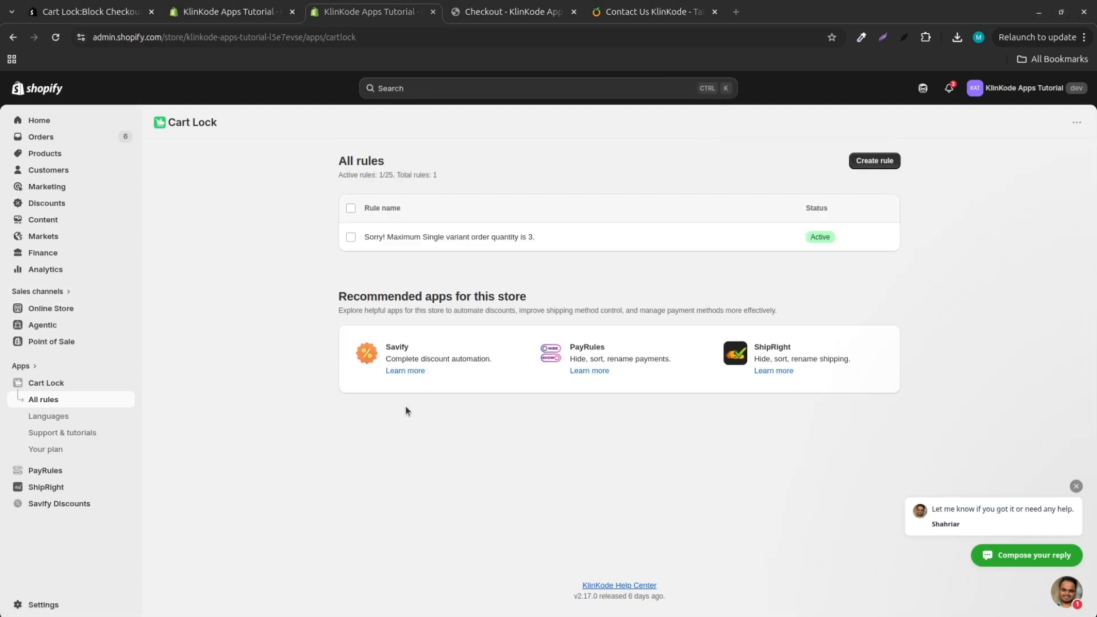
key(ctrl+Tab)
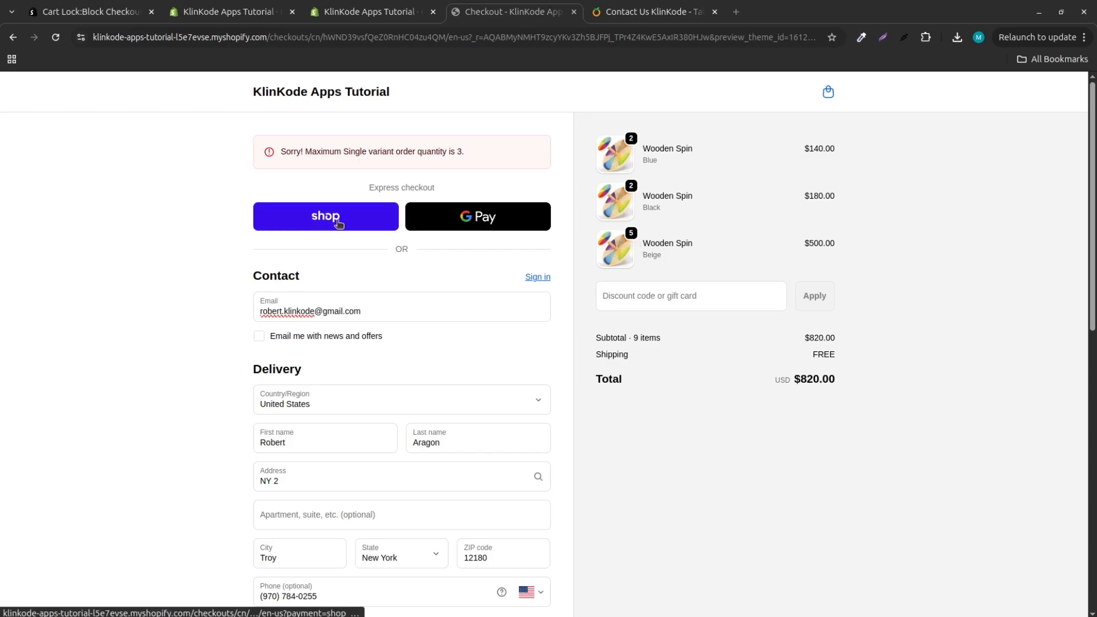
scroll(348, 343, down, 10)
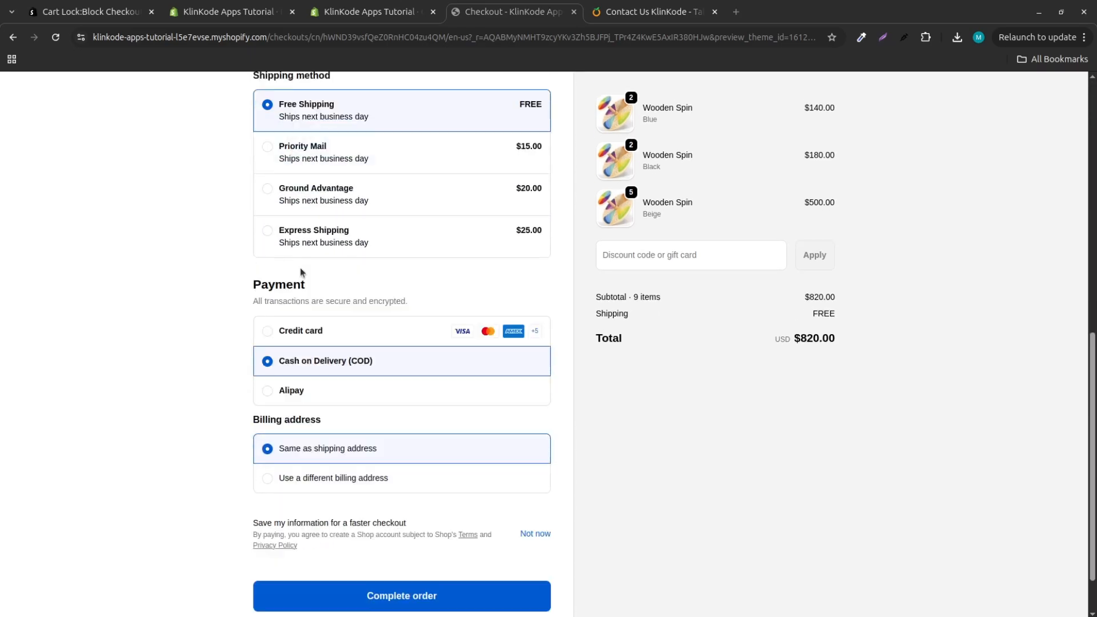
click(372, 541)
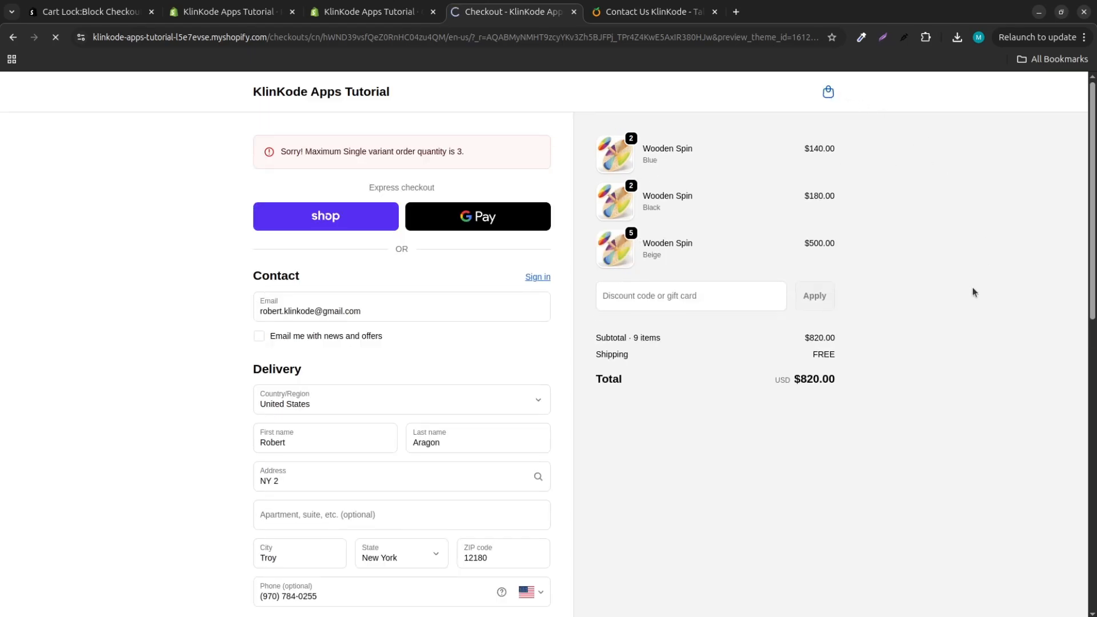
- Reduce the quantity of the Beige Wooden Spin in the store cart to 2
click(684, 497)
click(683, 498)
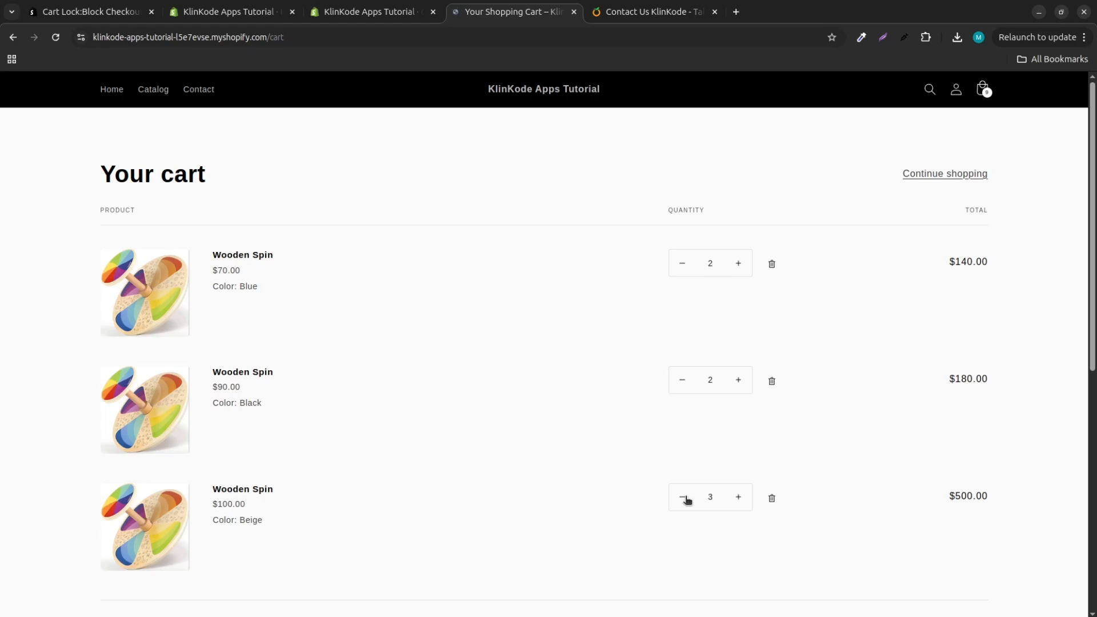
click(684, 497)
- Proceed to checkout with the adjusted cart and complete the order
scroll(971, 457, down, 5)
click(911, 431)
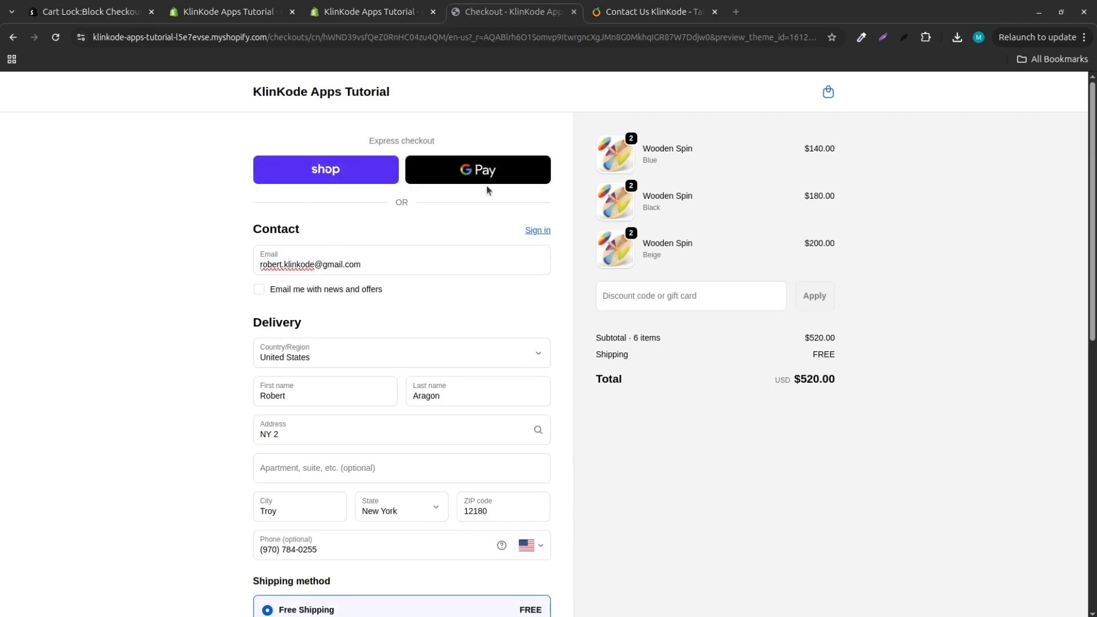
scroll(303, 206, down, 10)
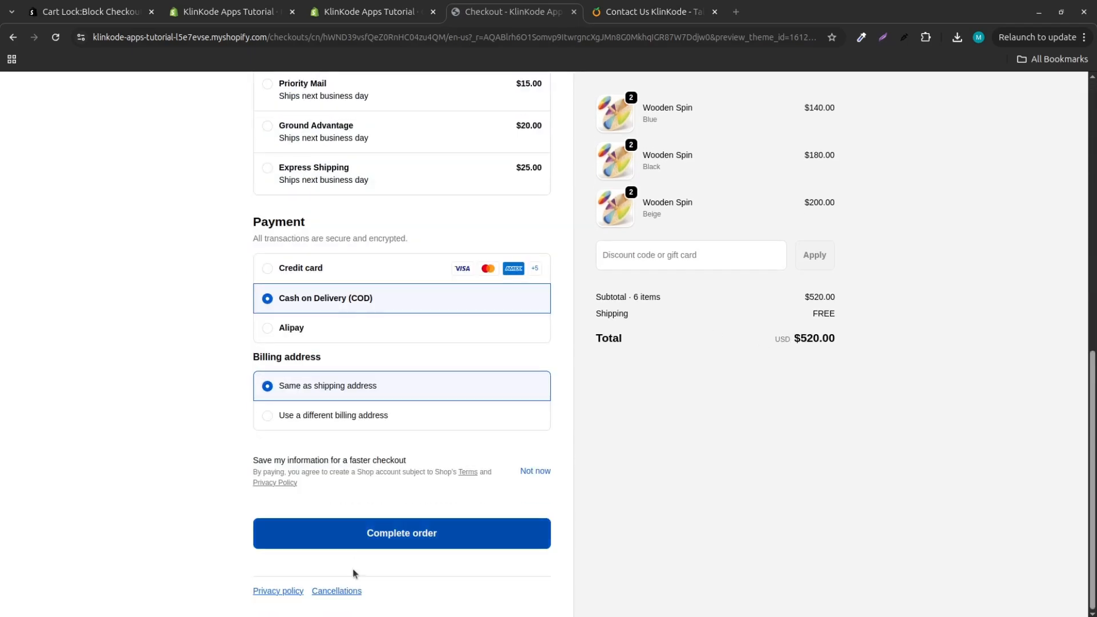
click(367, 533)
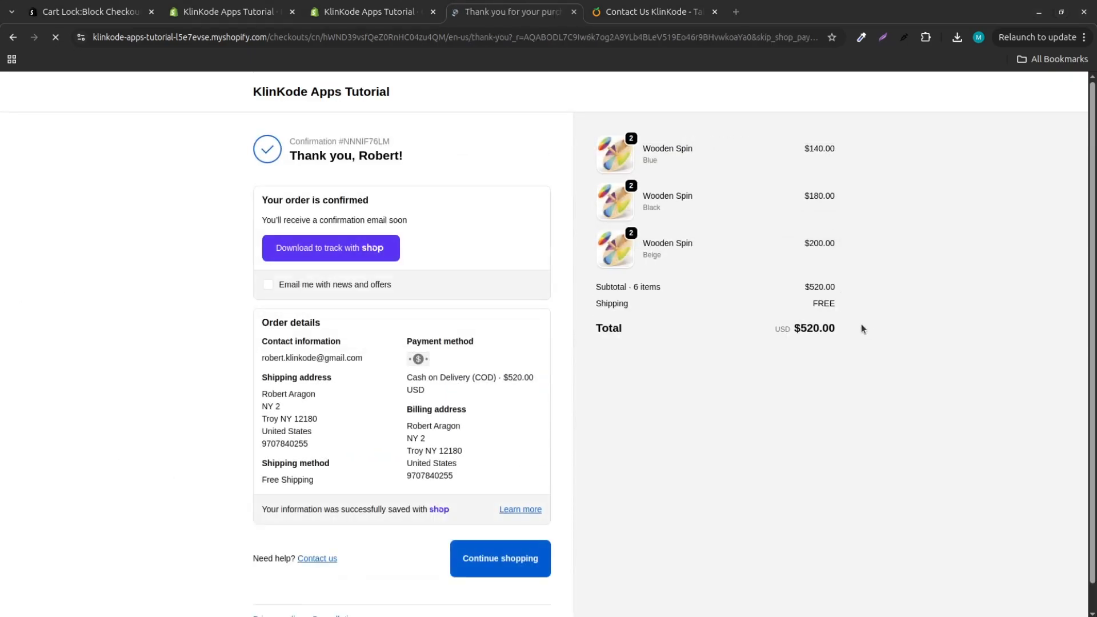
- Return to Cart Lock in the Shopify admin, open its support chat, and view KlinKode's Contact Us page
click(351, 12)
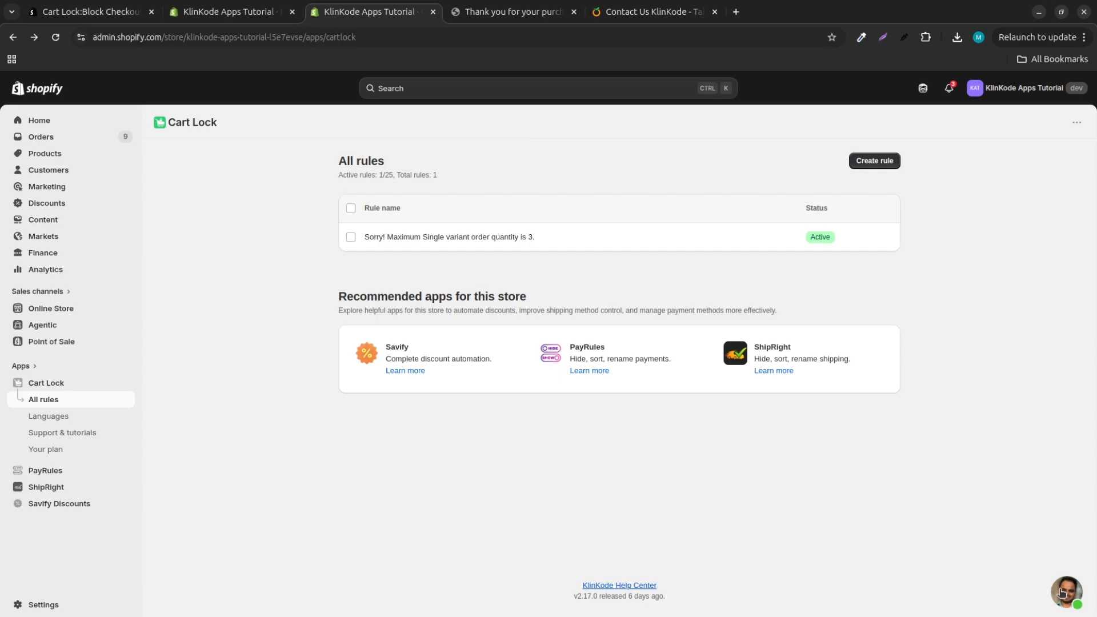
click(1063, 592)
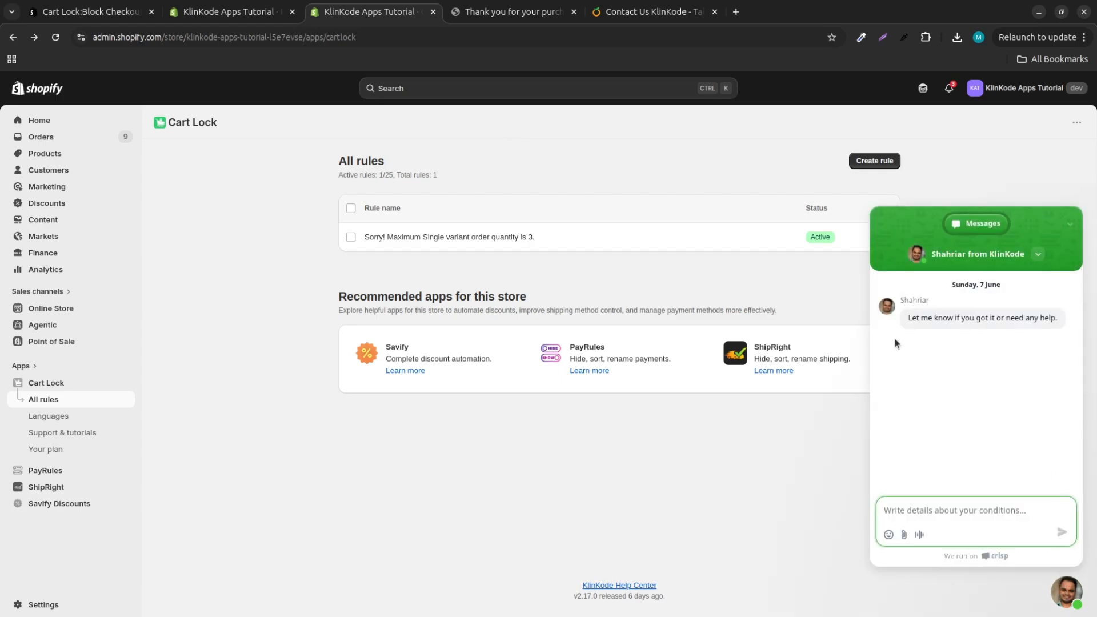
click(637, 12)
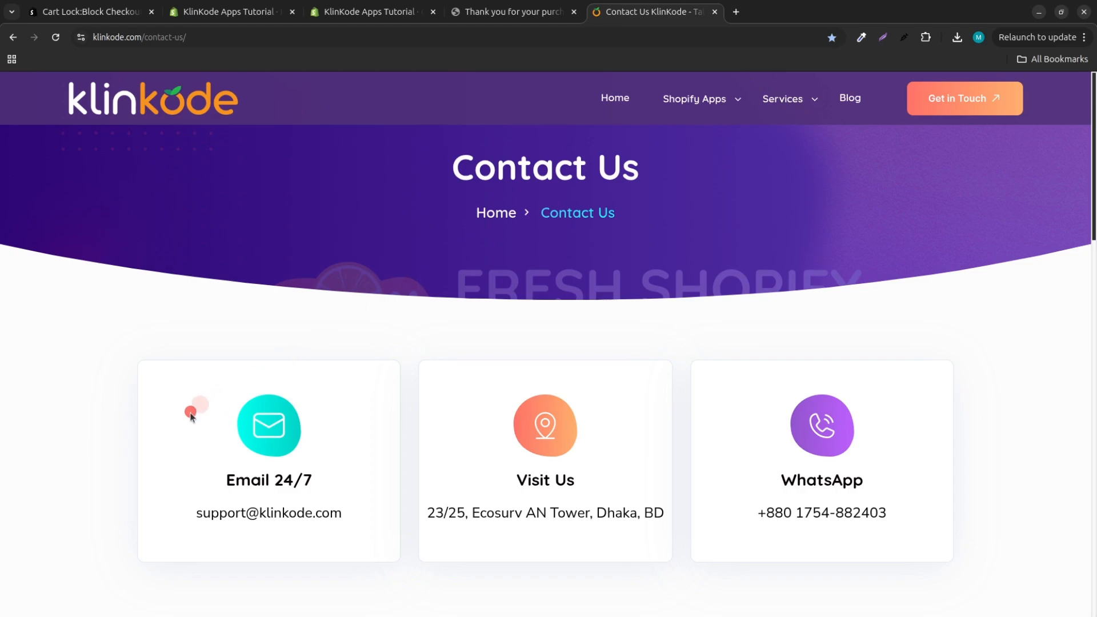